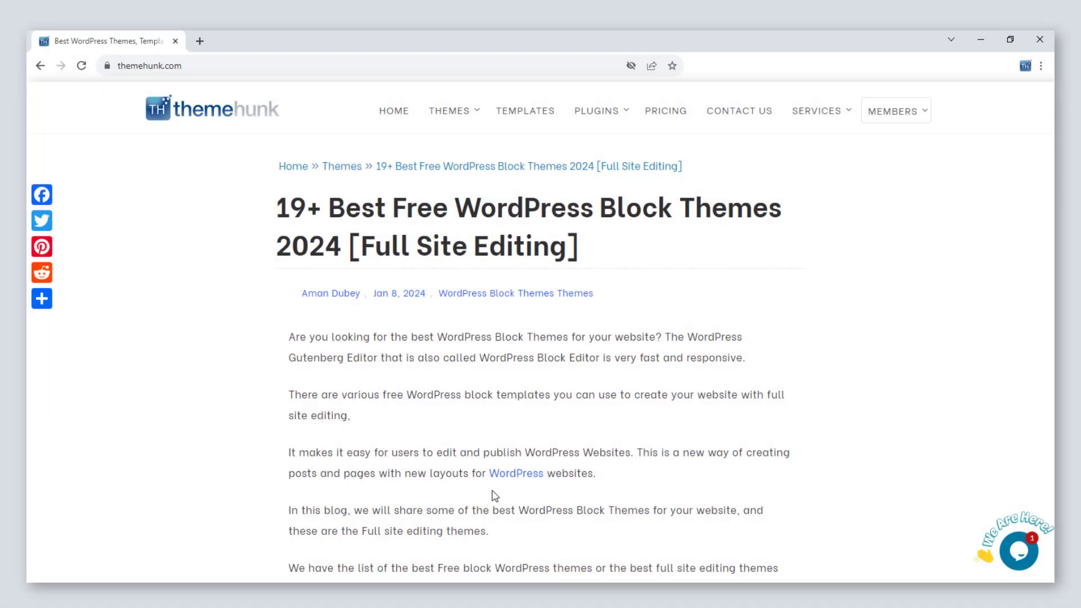
Step: Follow the WordPress link in the ThemeHunk block-themes article to reach the admin dashboard
left_click(516, 475)
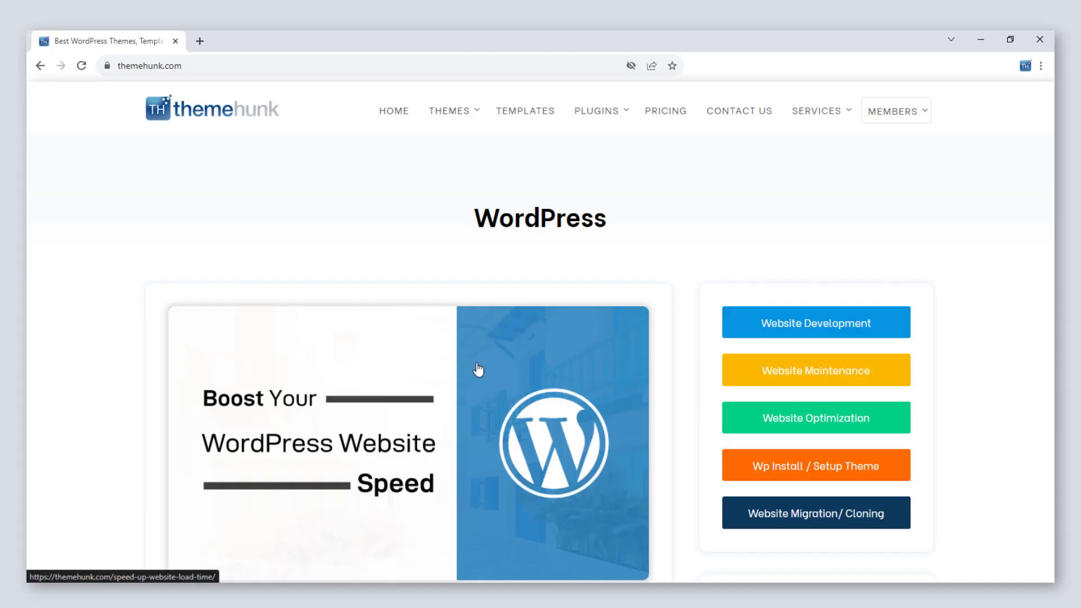
scroll(475, 350, "down", 5)
scroll(472, 351, "up", 5)
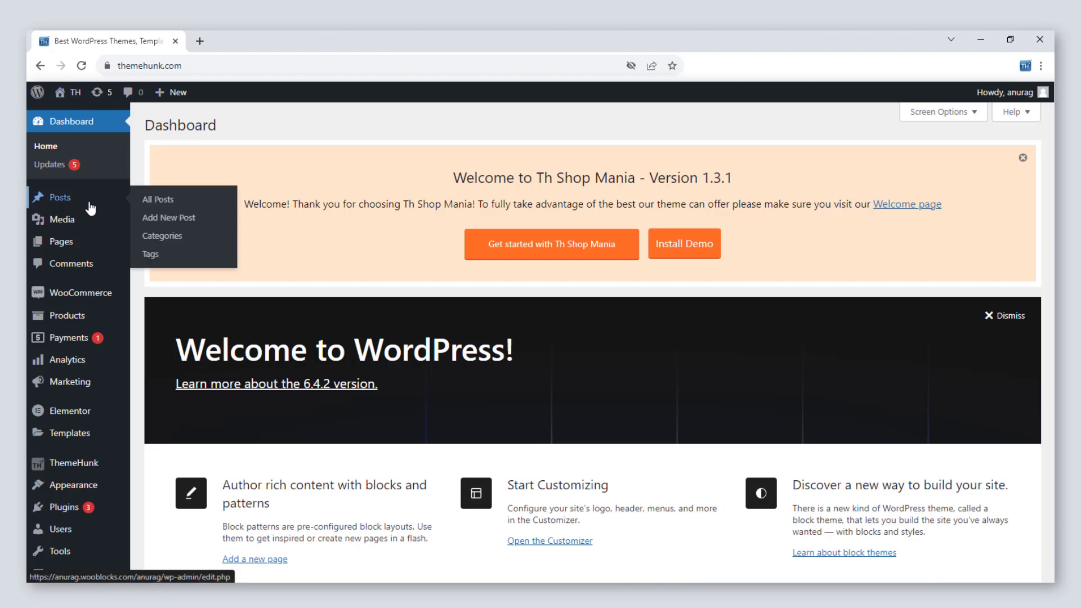
Step: Start a new post titled 'Hello' and paste the welcome sentence into its body
left_click(206, 219)
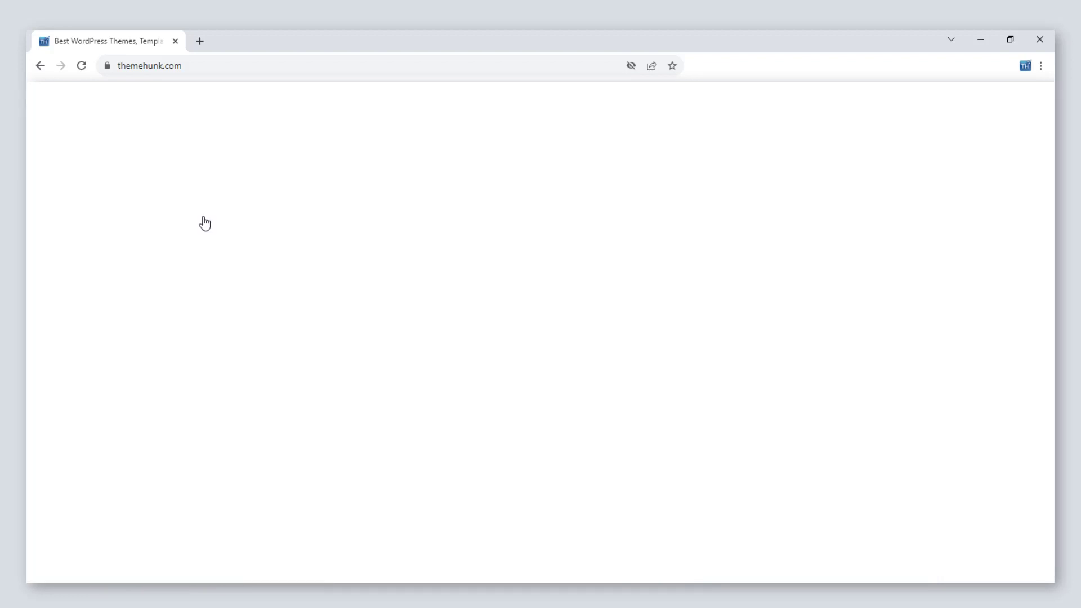
type("Hello")
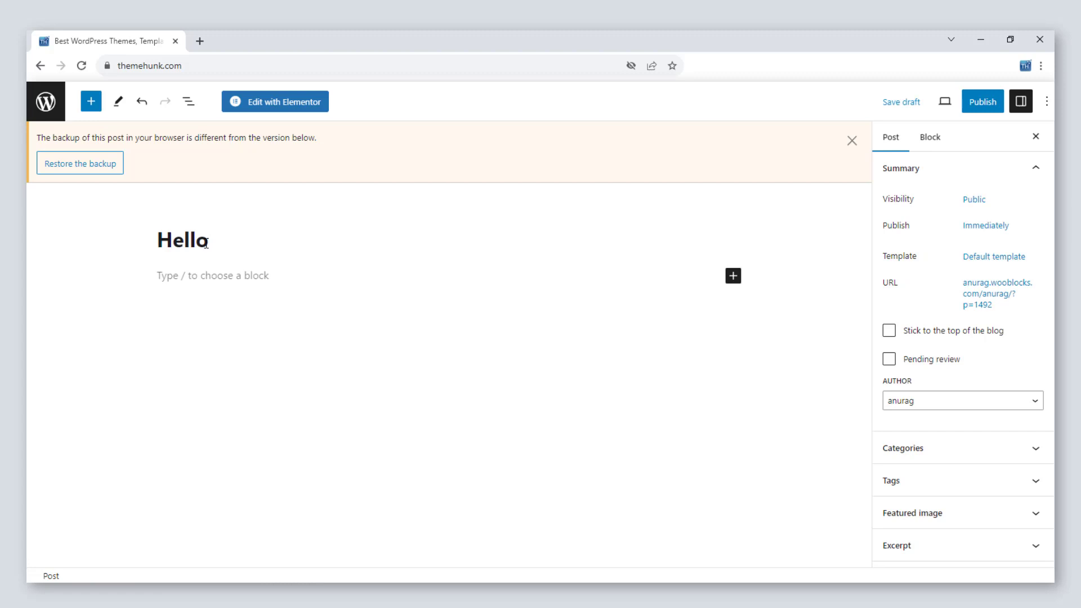
key("Return")
type("Welcome to WordPress. This is your first post. Edit or delete it, then start writing!")
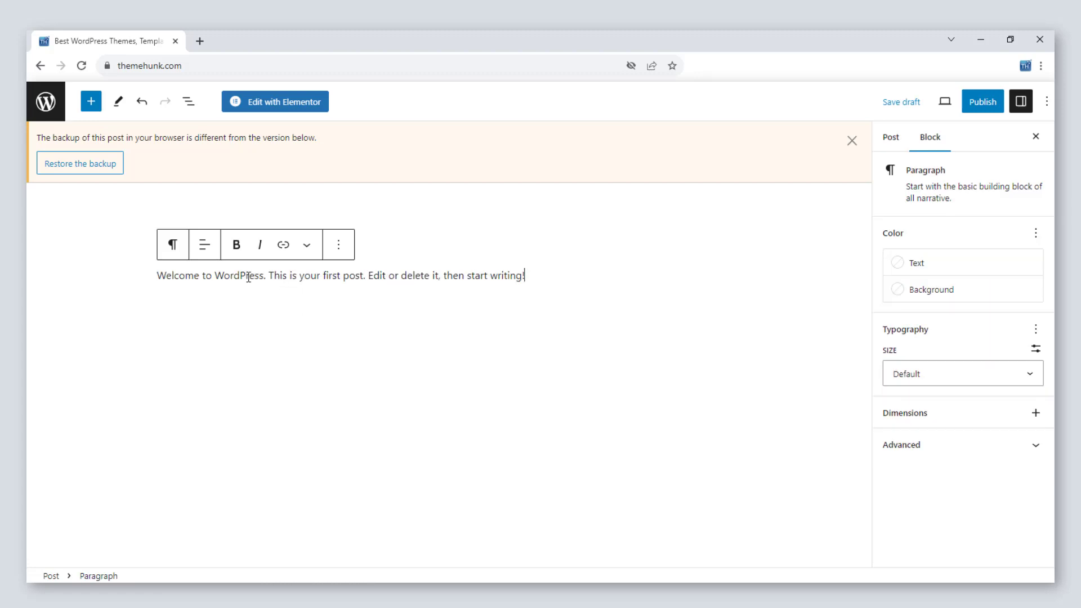
Step: Link the word 'WordPress' to wordpress.org, opening in a new tab
double_click(248, 277)
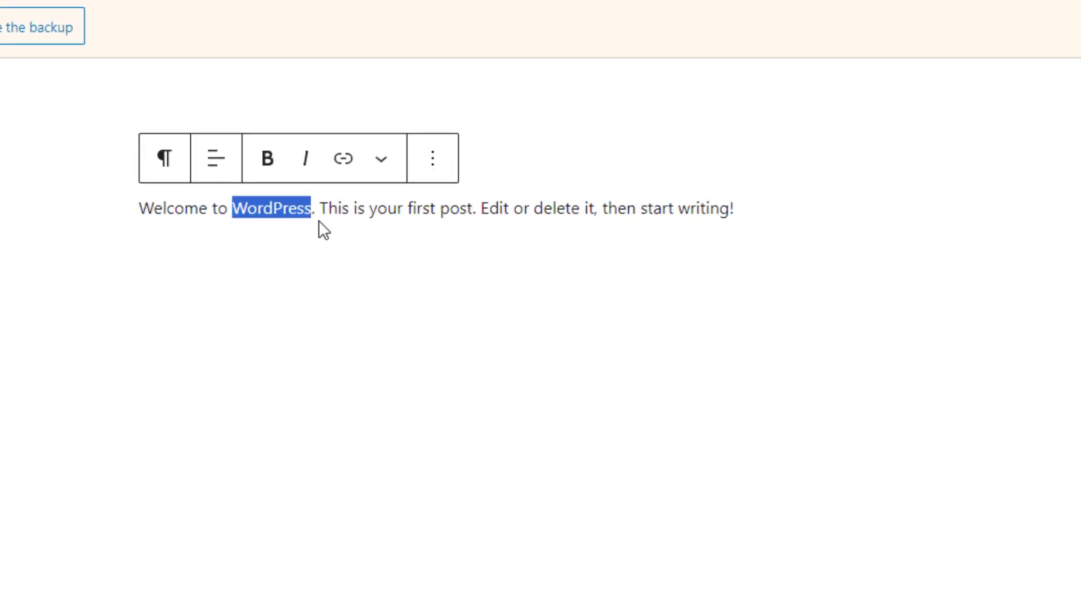
key("ctrl+k")
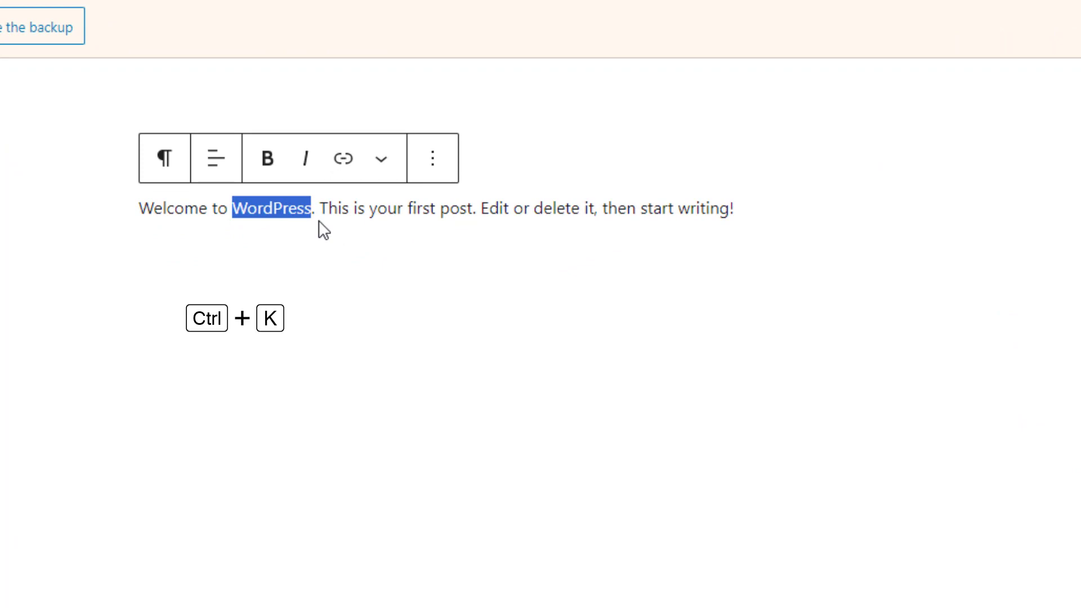
left_click(343, 160)
type("wordpo")
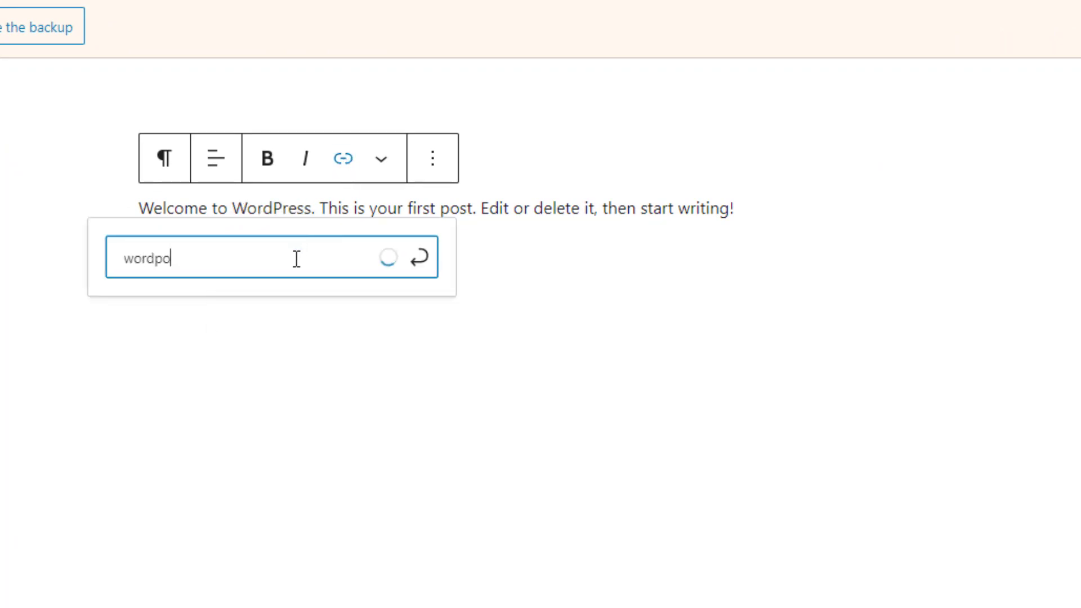
key("BackSpace")
type("ress.org")
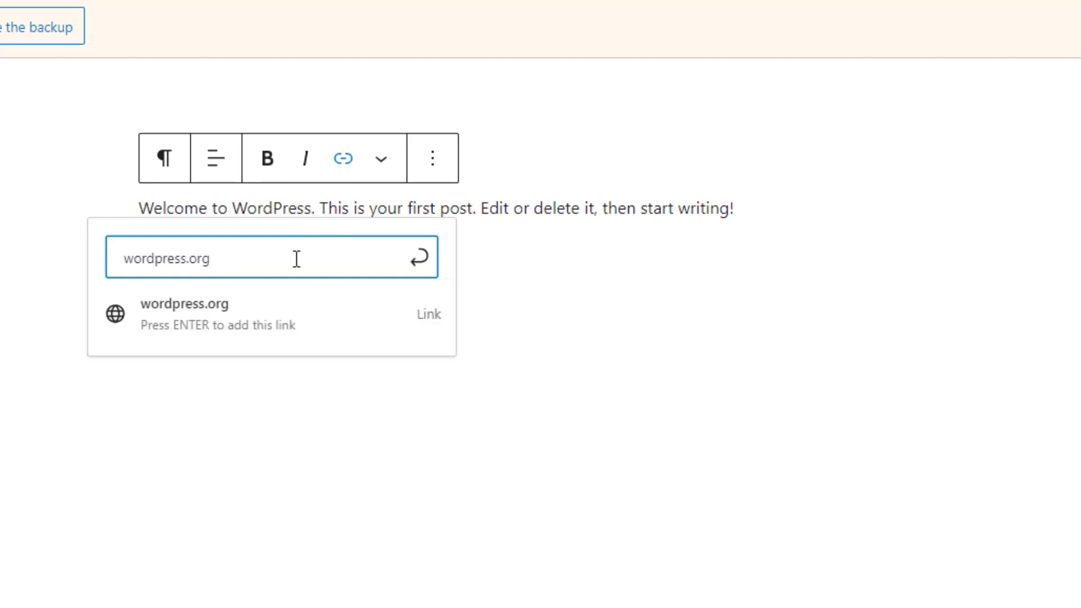
left_click(213, 325)
left_click(271, 207)
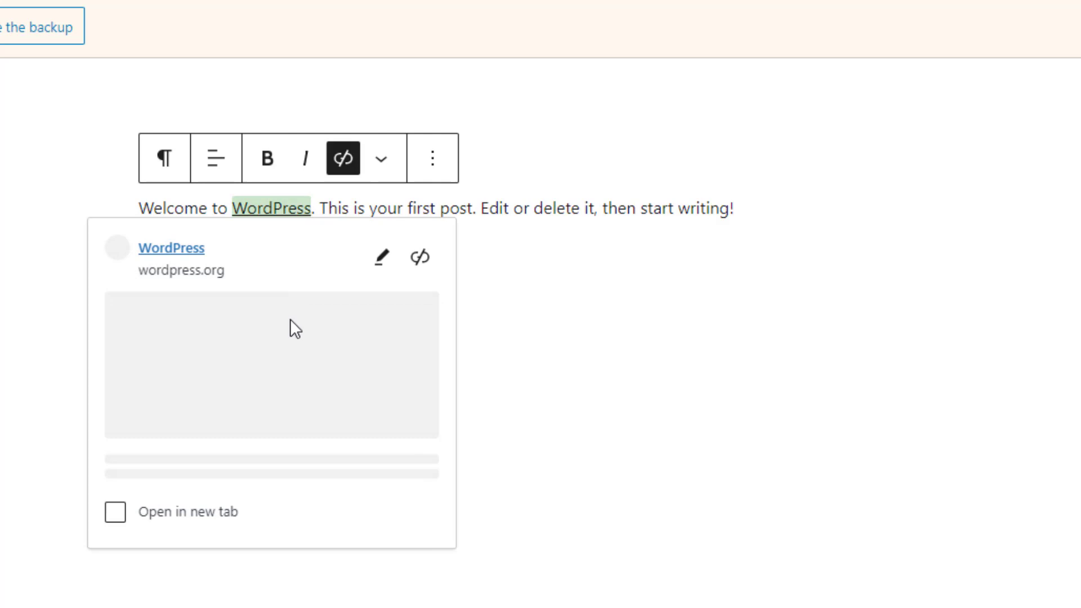
left_click(116, 512)
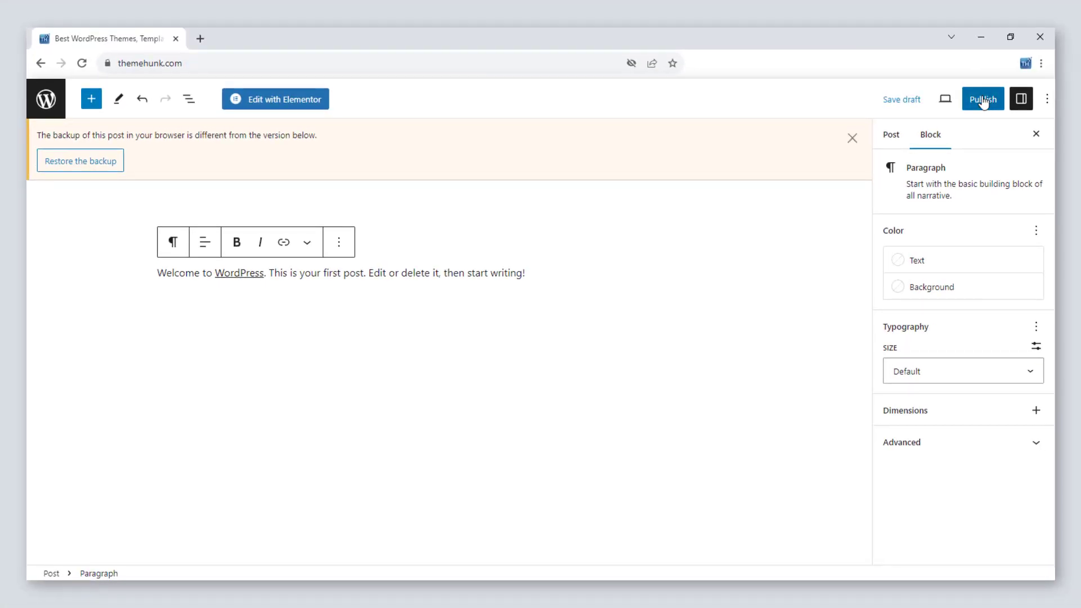
Step: Publish the Hello post and view it on the live site
left_click(982, 102)
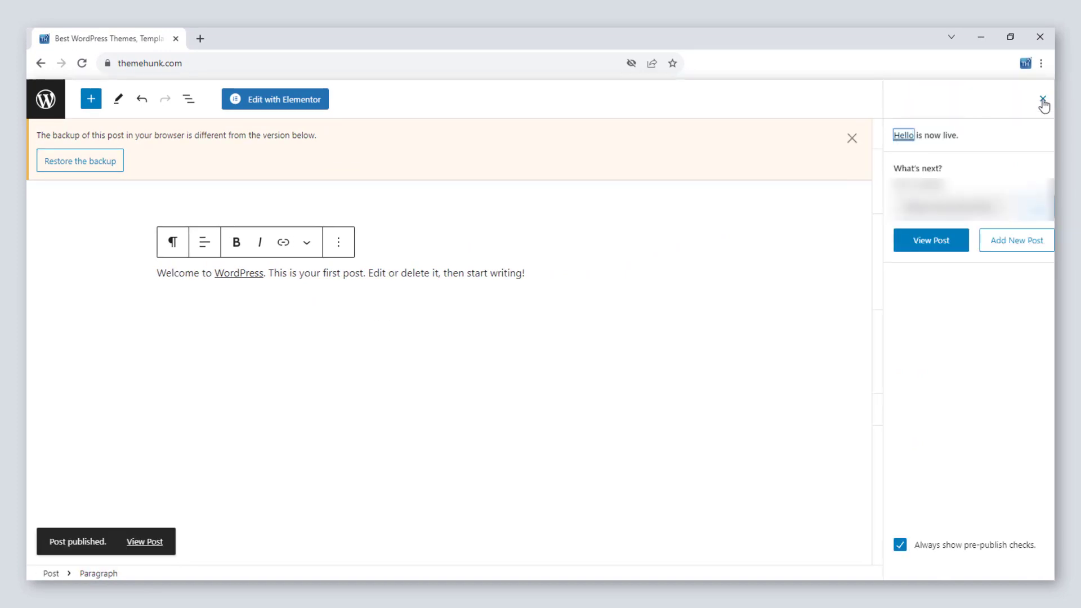
left_click(1042, 100)
left_click(852, 137)
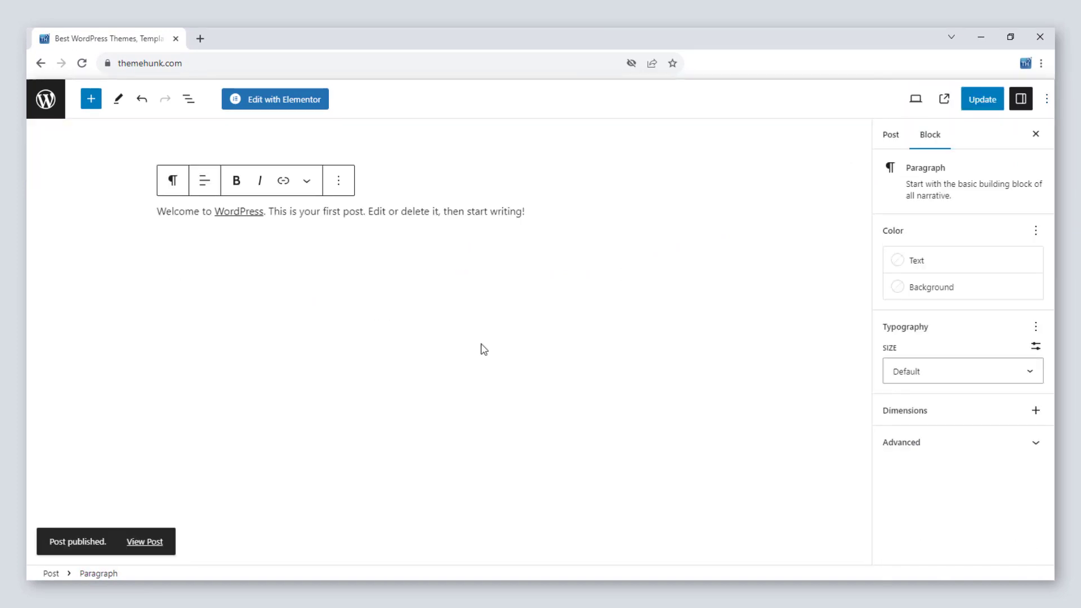
left_click(944, 99)
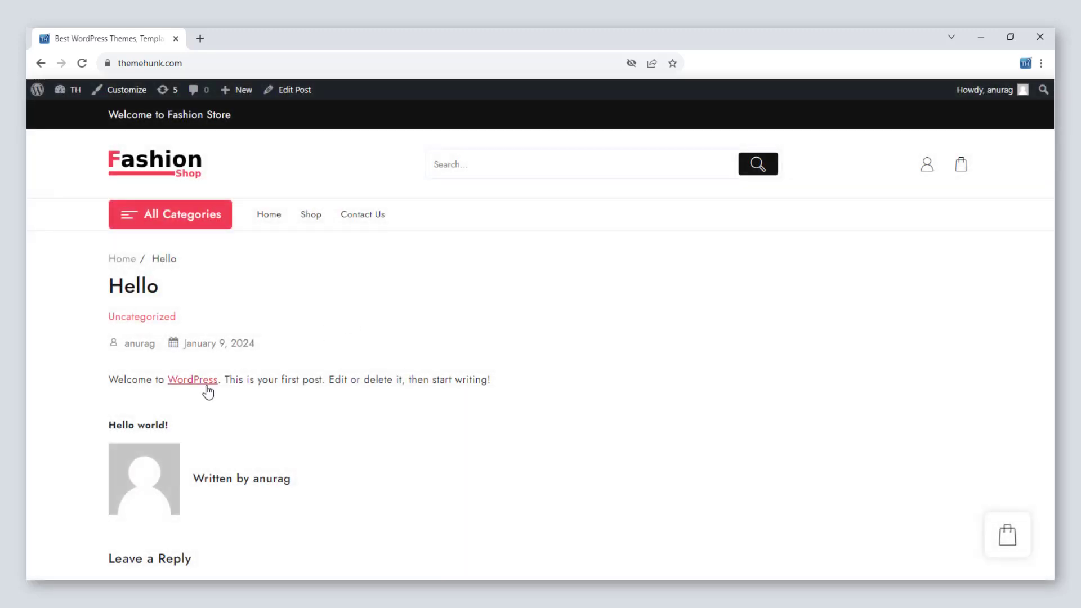
Step: Test the post's WordPress link, then visit Contact Us and return to the storefront homepage
left_click(207, 387)
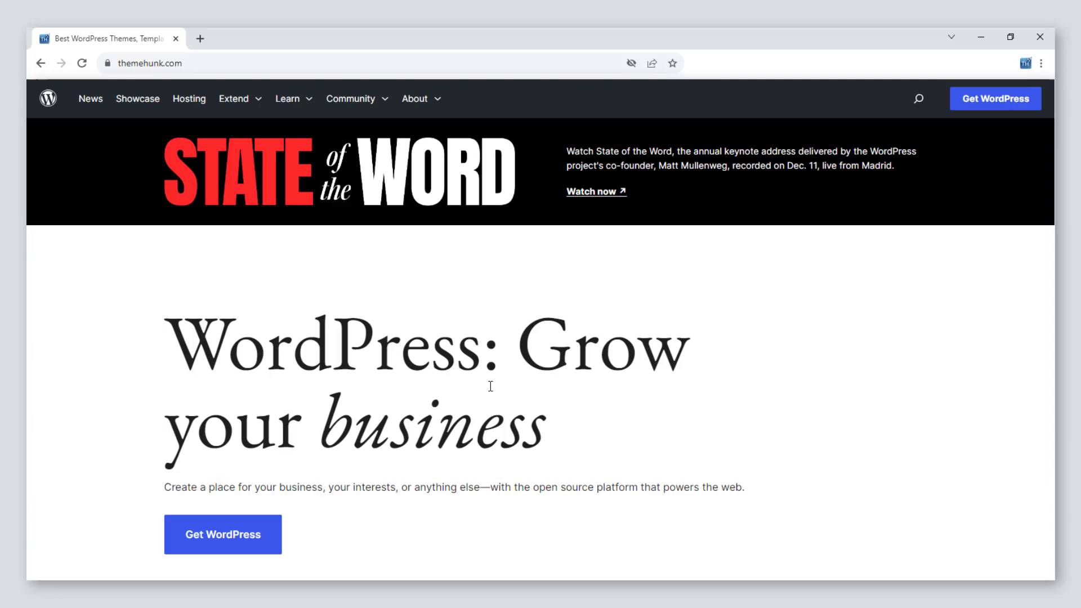
scroll(489, 386, "down", 5)
scroll(501, 379, "down", 6)
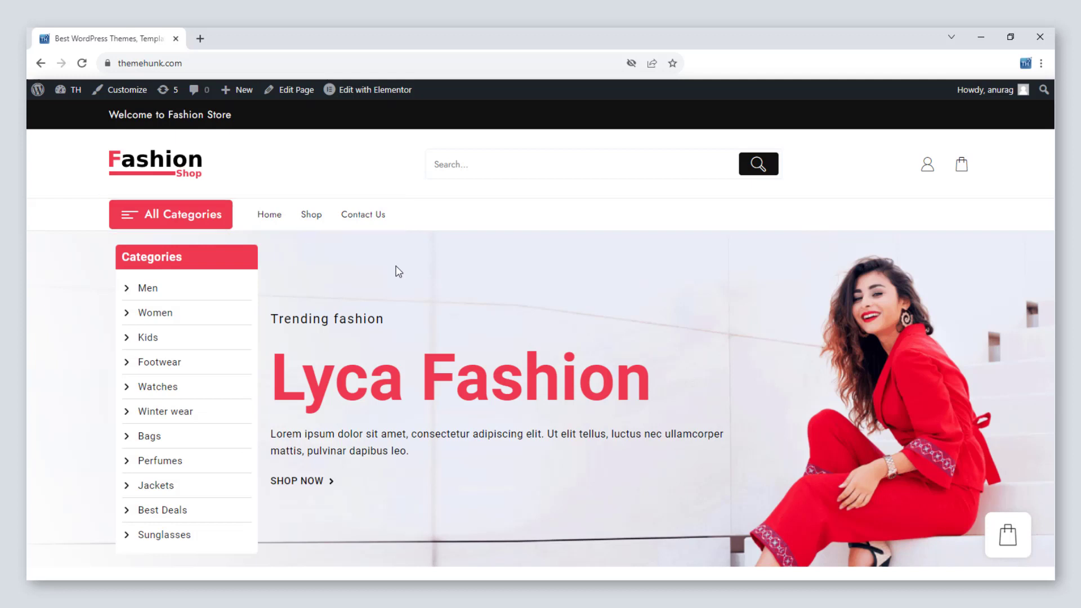
left_click(367, 224)
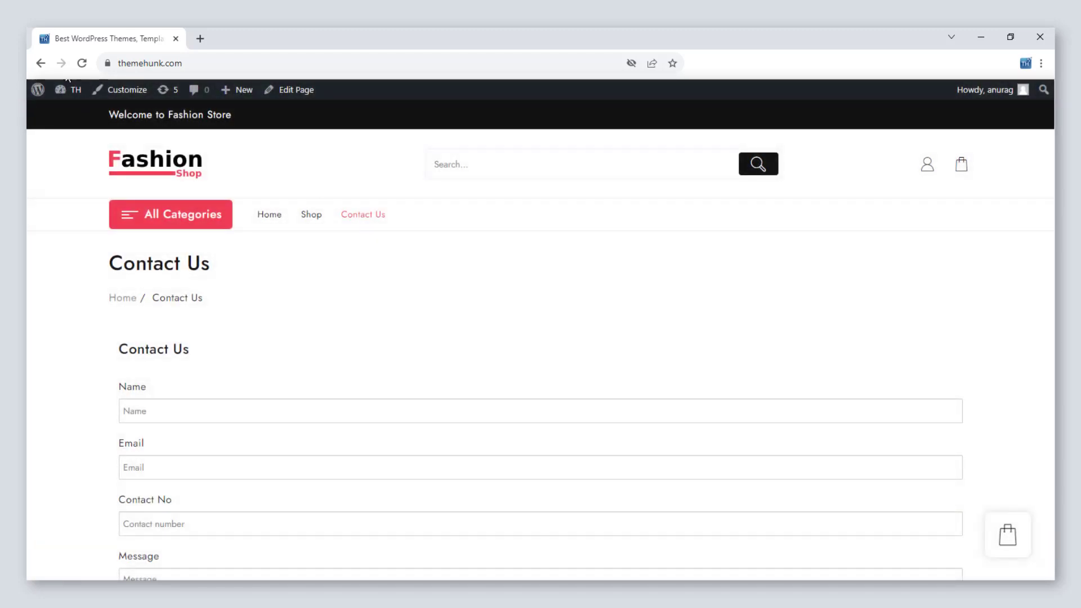
key("alt+Left")
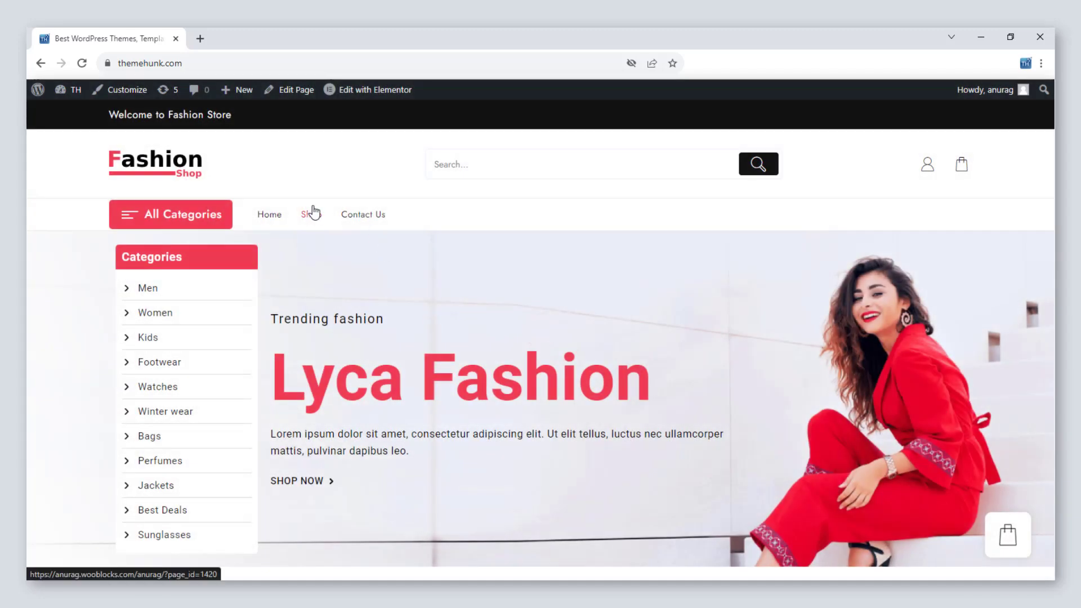
mouse_move(70, 89)
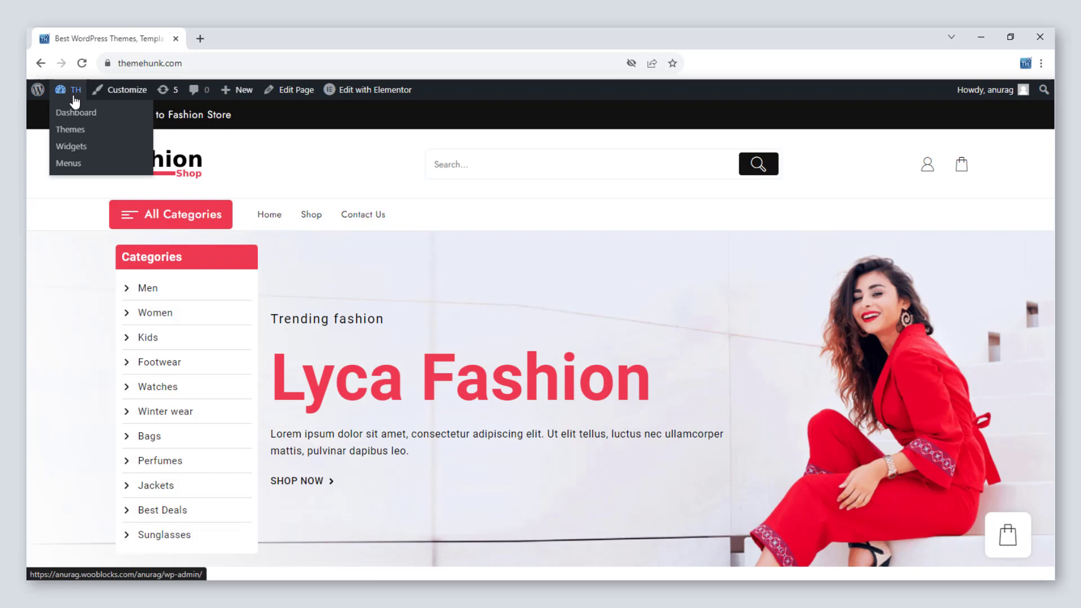
Step: Go to the menus editor and inspect the Contact Us menu item's settings
left_click(74, 99)
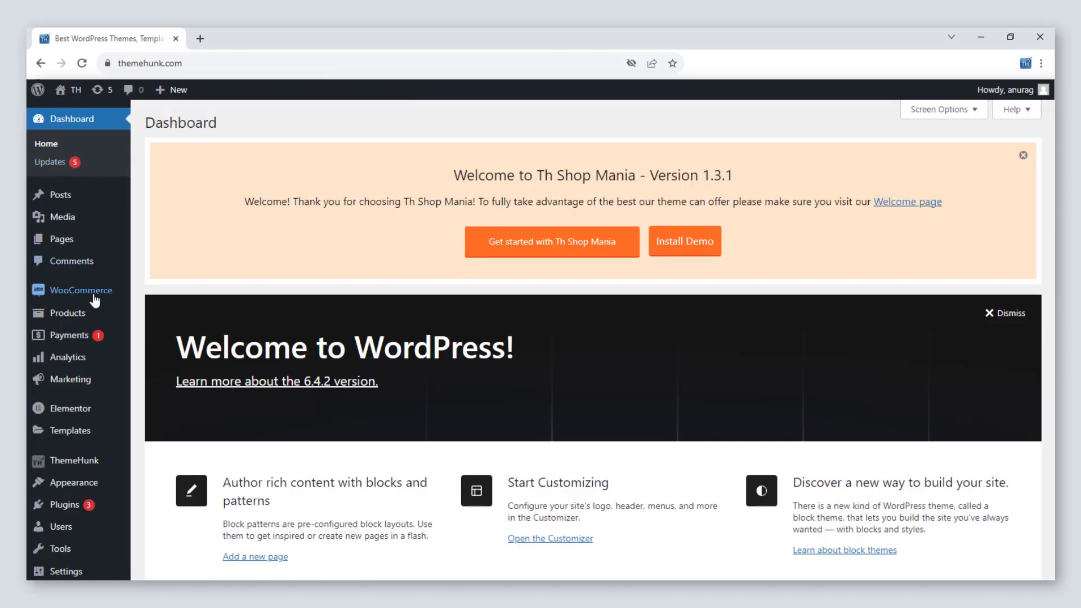
mouse_move(122, 403)
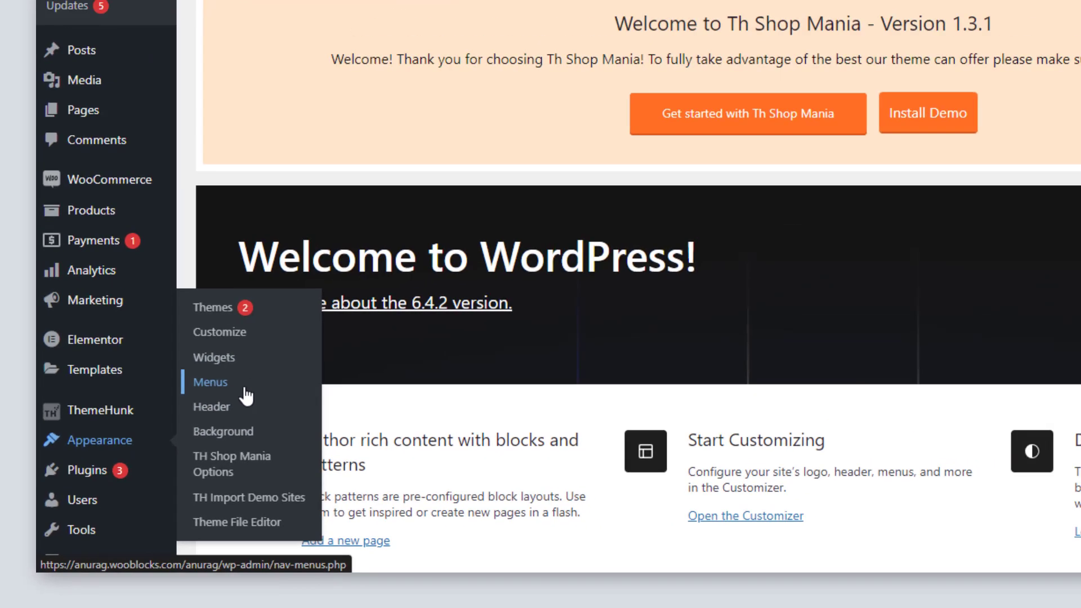
left_click(245, 389)
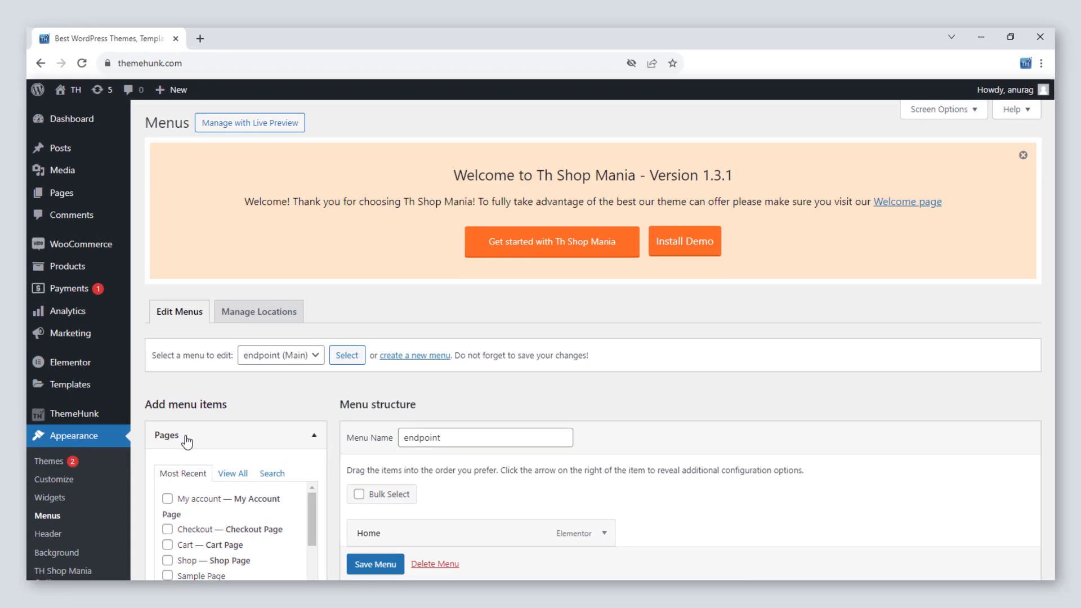
scroll(437, 405, "down", 5)
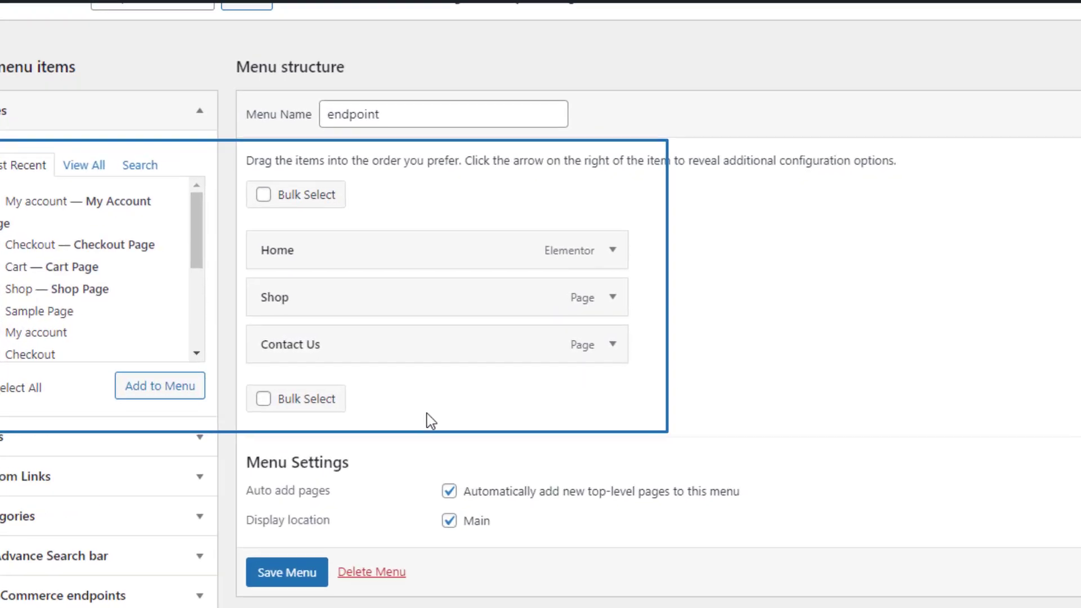
left_click(615, 346)
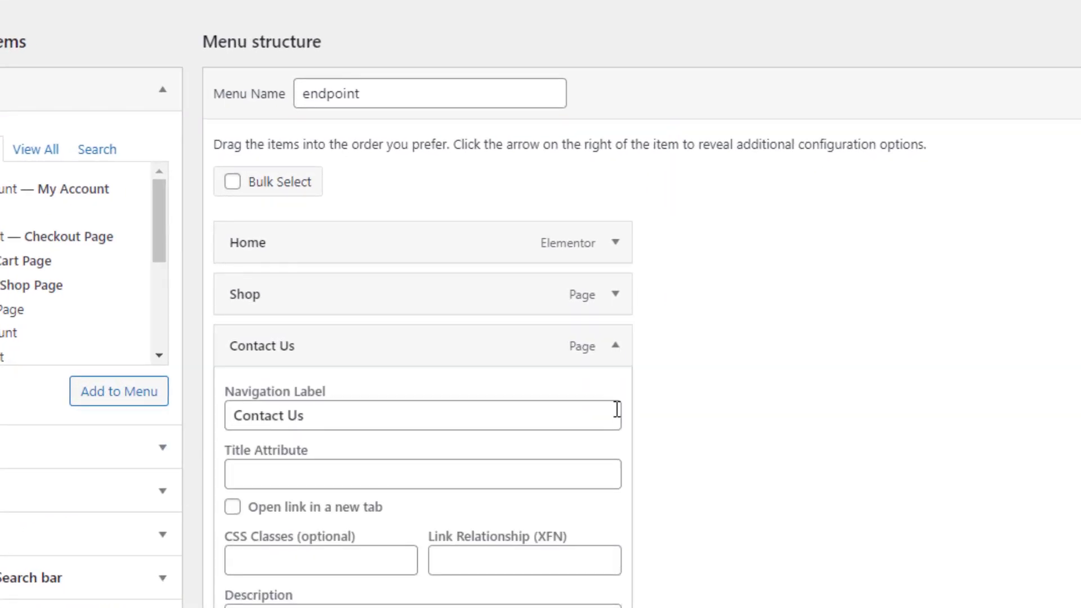
scroll(373, 398, "down", 3)
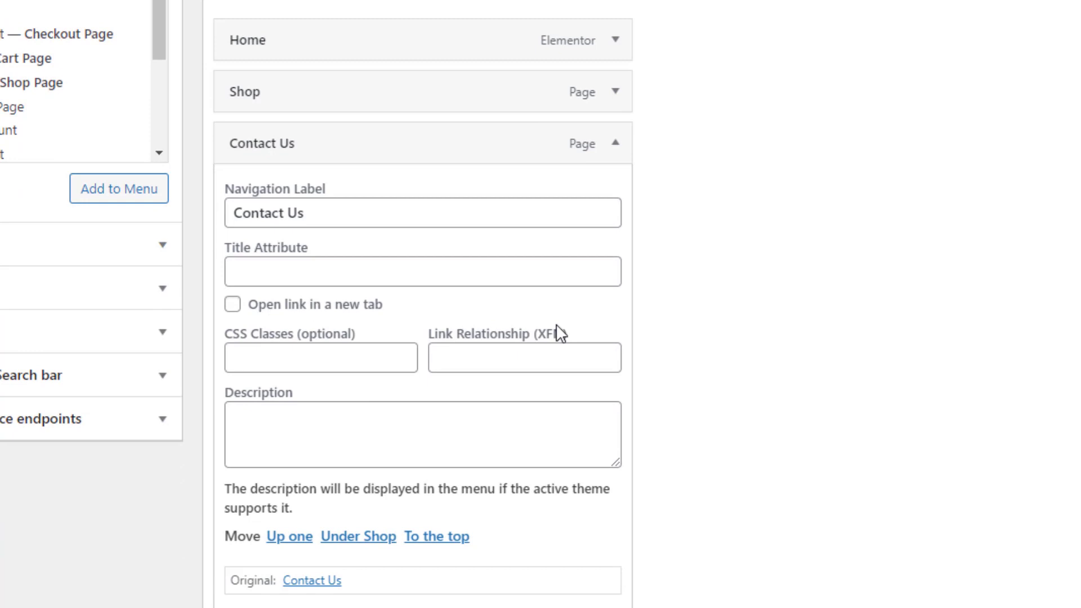
scroll(560, 333, "up", 3)
left_click(613, 345)
scroll(602, 482, "up", 5)
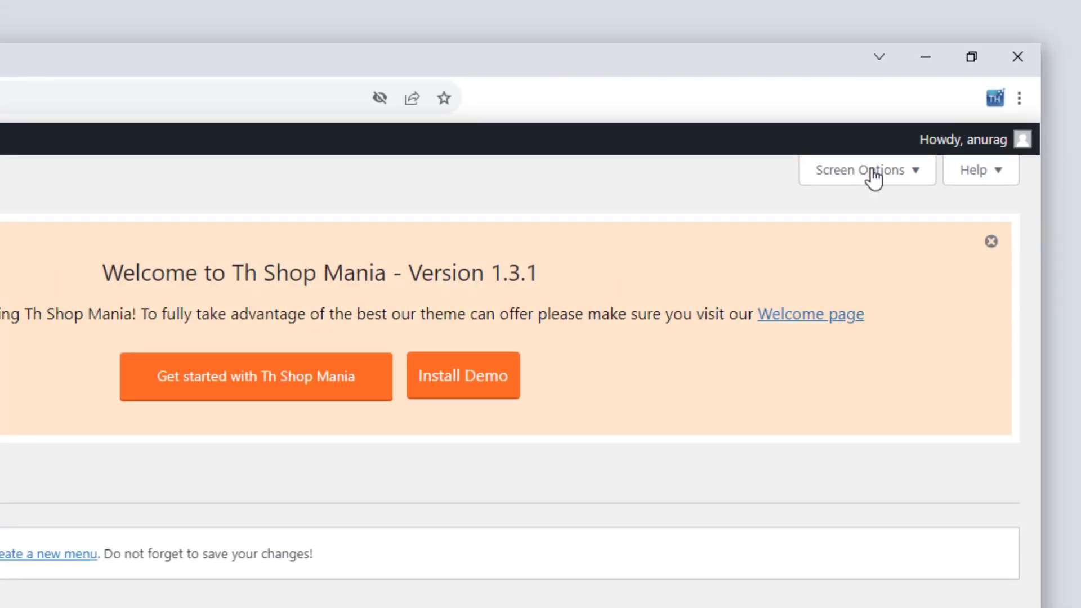
Step: Enable Link Target in Screen Options, set Contact Us to open in a new tab, and save the menu
left_click(874, 176)
double_click(267, 332)
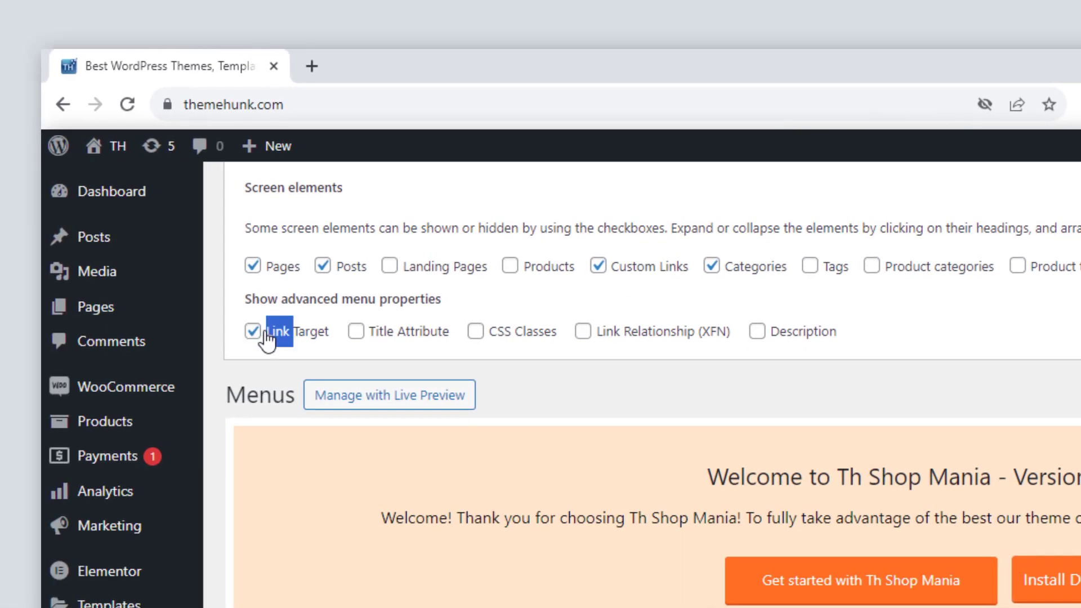
left_click(254, 332)
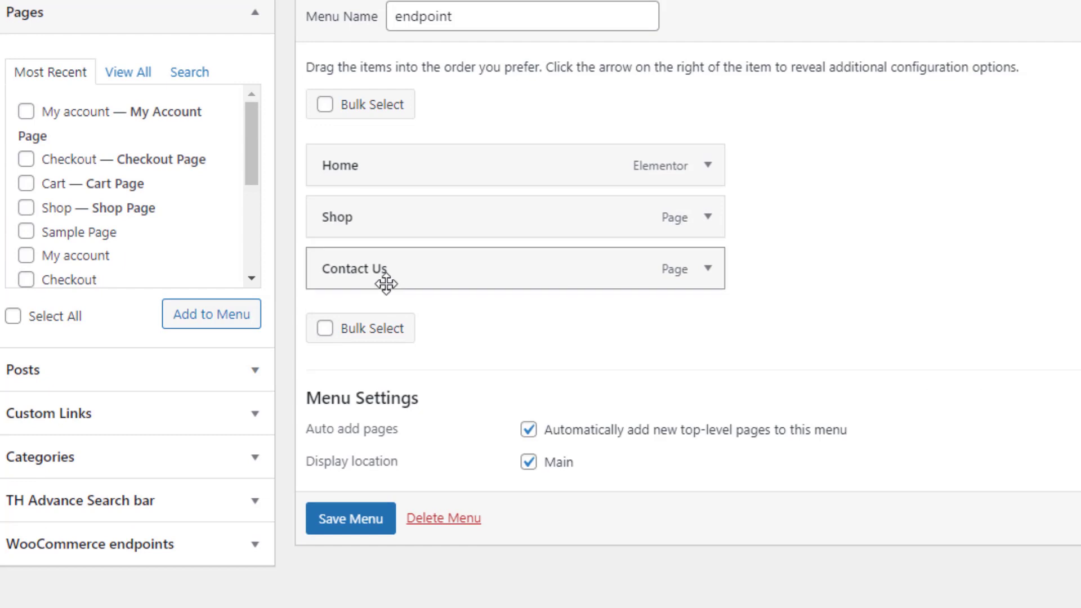
left_click(707, 269)
left_click(327, 431)
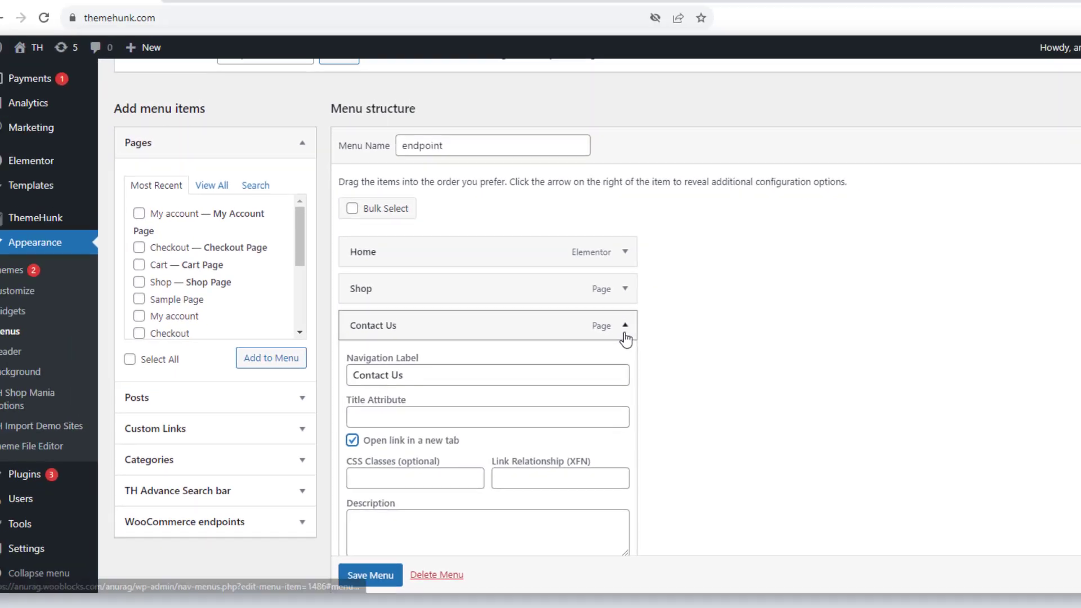
left_click(624, 334)
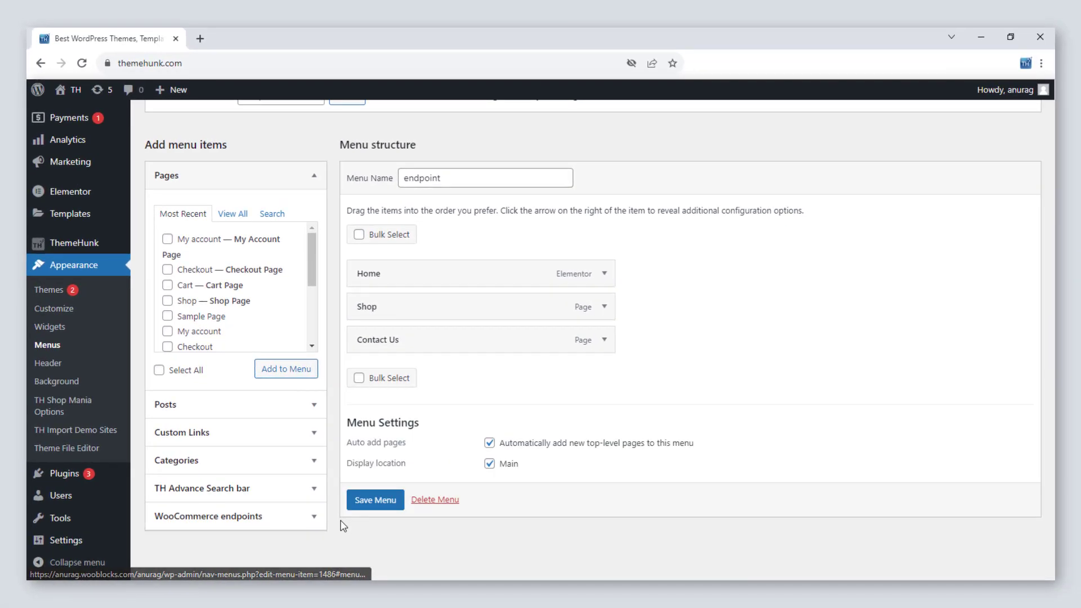
left_click(381, 501)
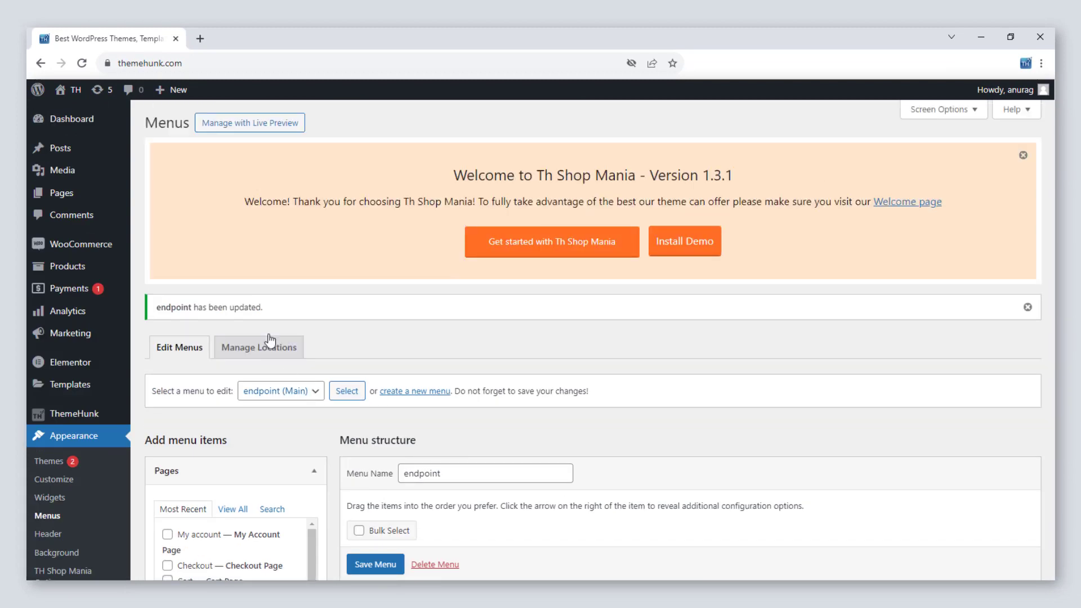
Step: Visit the live Fashion Shop storefront and check the Contact Us navigation link
left_click(56, 94)
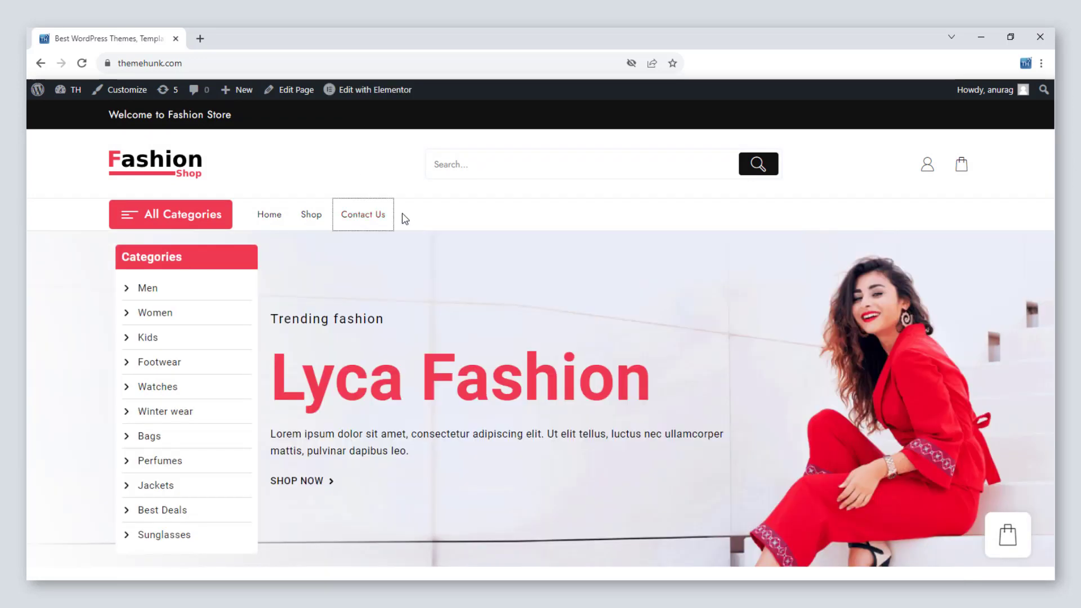
left_click(404, 219)
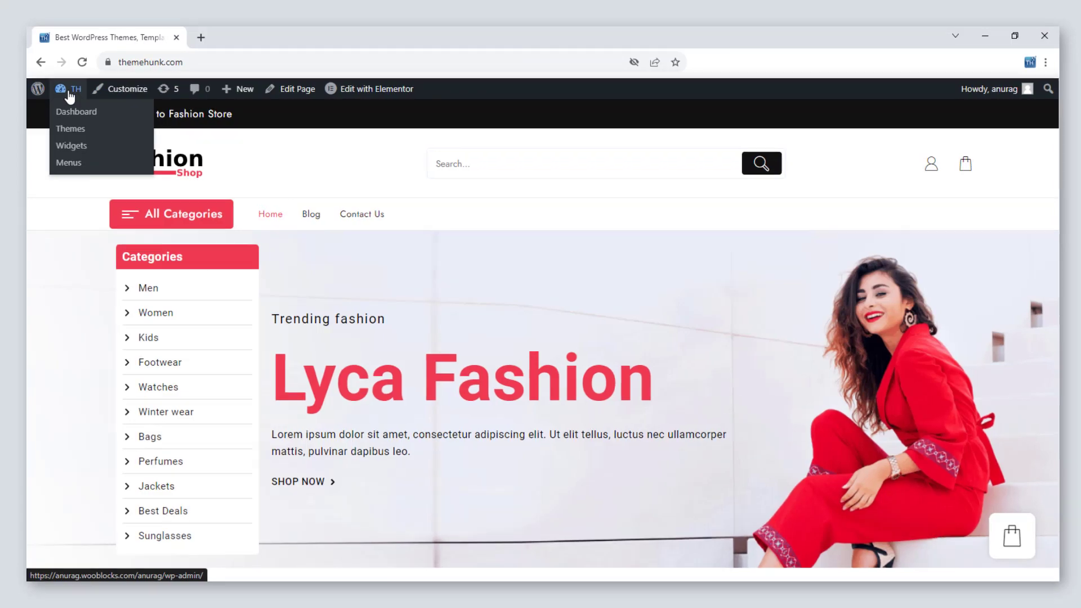
Step: Create a new page titled 'Cart' and insert the Cart block via /cart
left_click(68, 93)
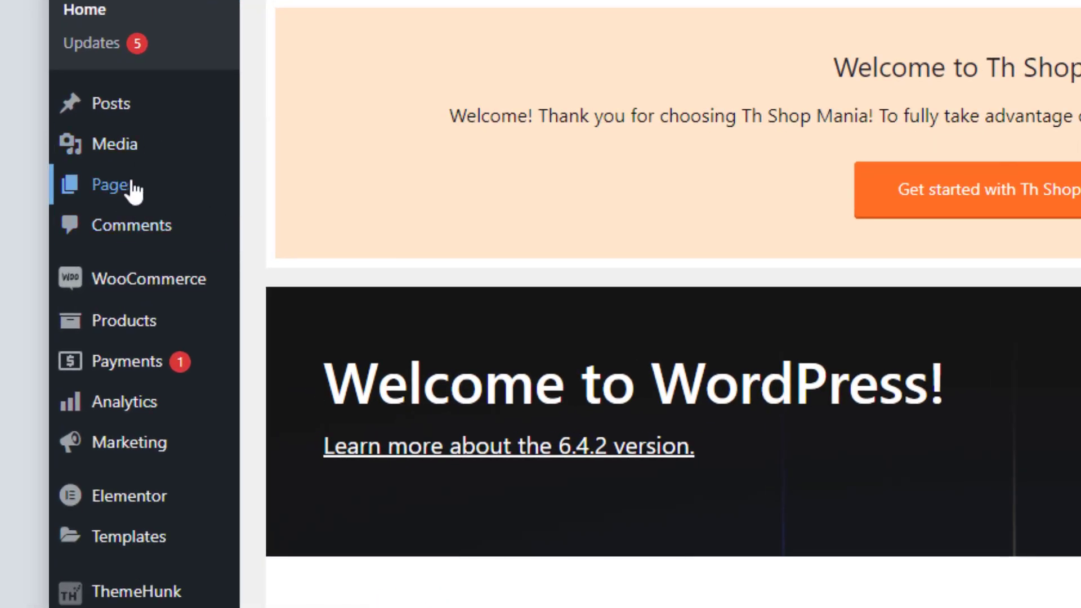
mouse_move(66, 233)
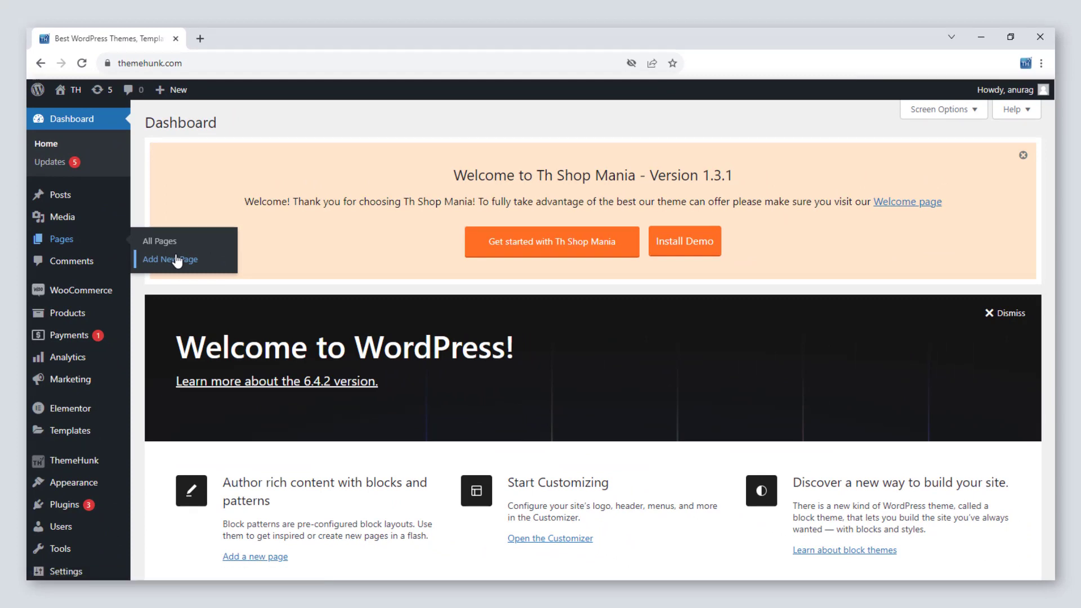
left_click(176, 261)
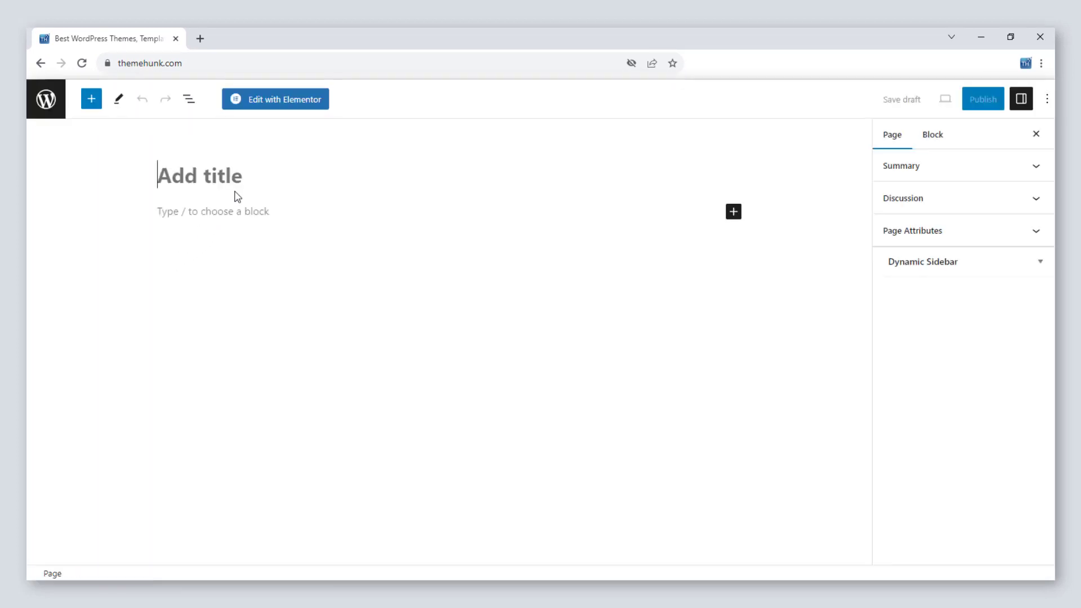
type("Cart")
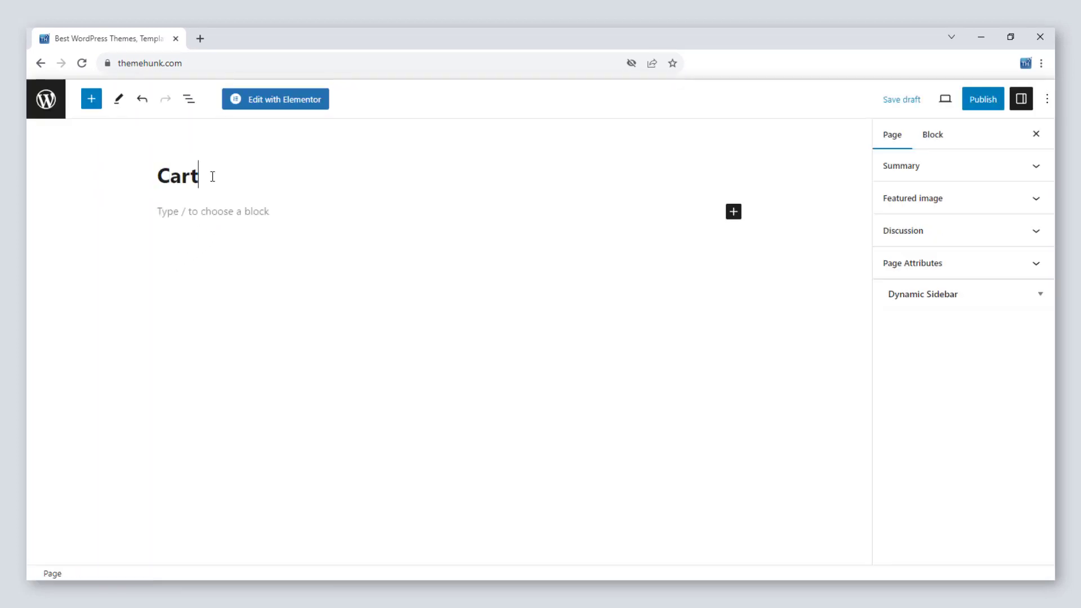
key("Return")
type("/catr")
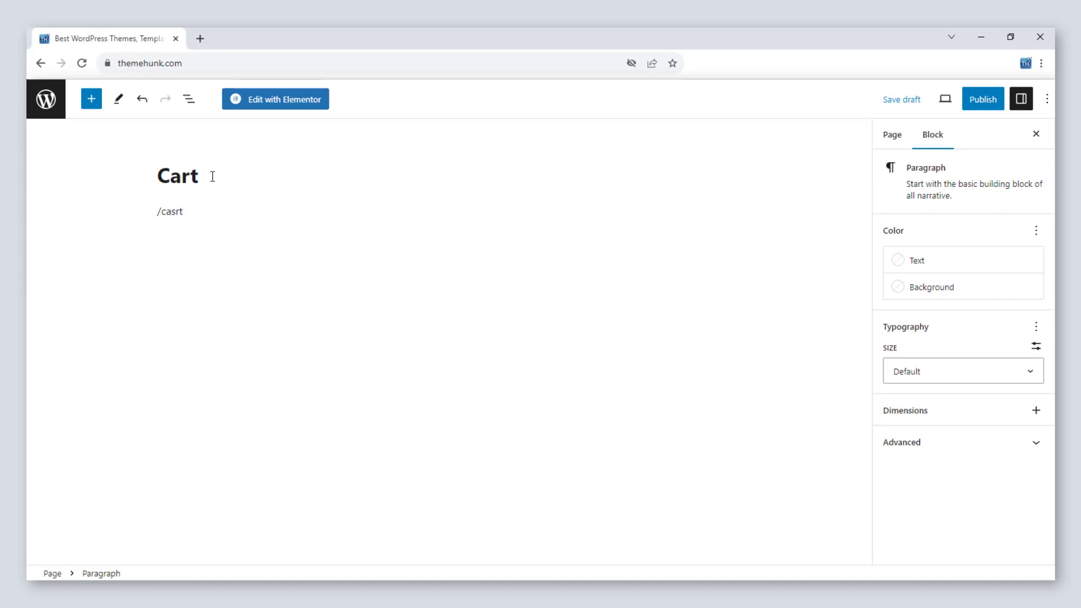
key("BackSpace")
key("BackSpace")
type("rt")
key("Return")
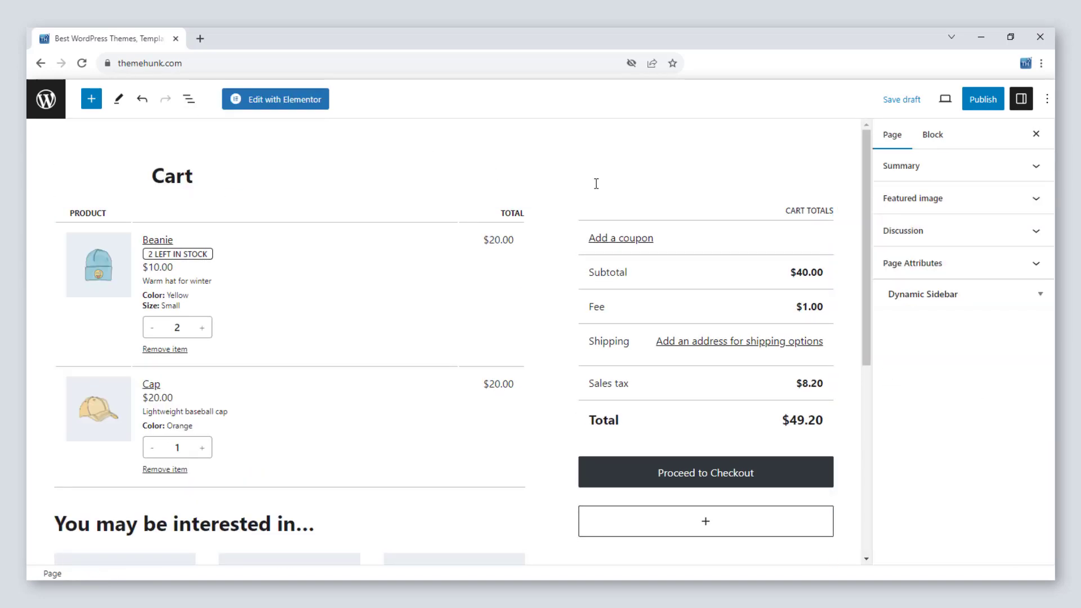
Step: Publish the Cart page
scroll(785, 158, "down", 5)
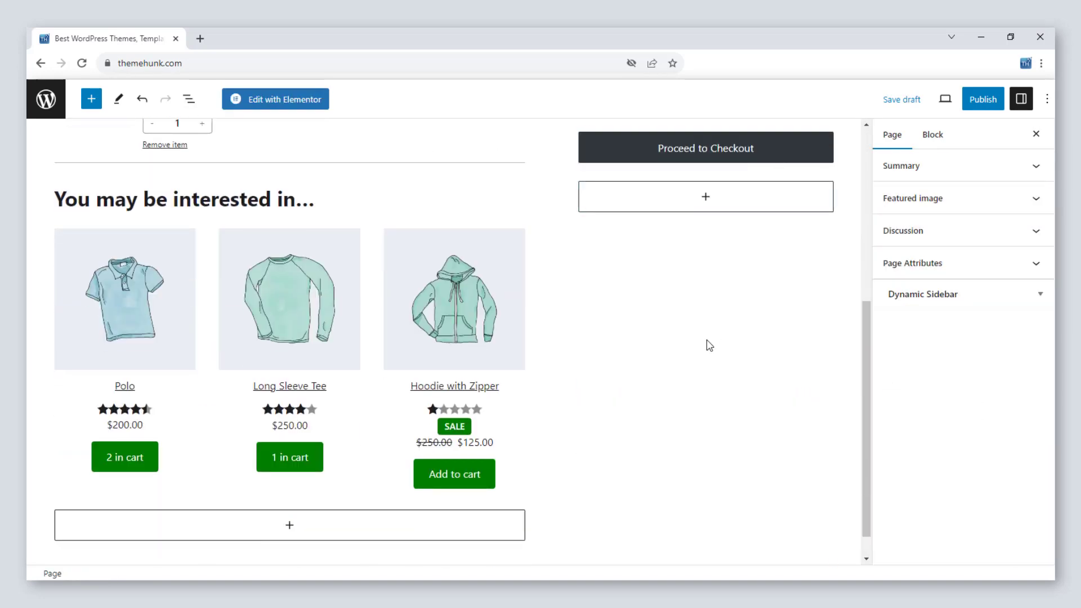
scroll(707, 342, "up", 6)
left_click(982, 99)
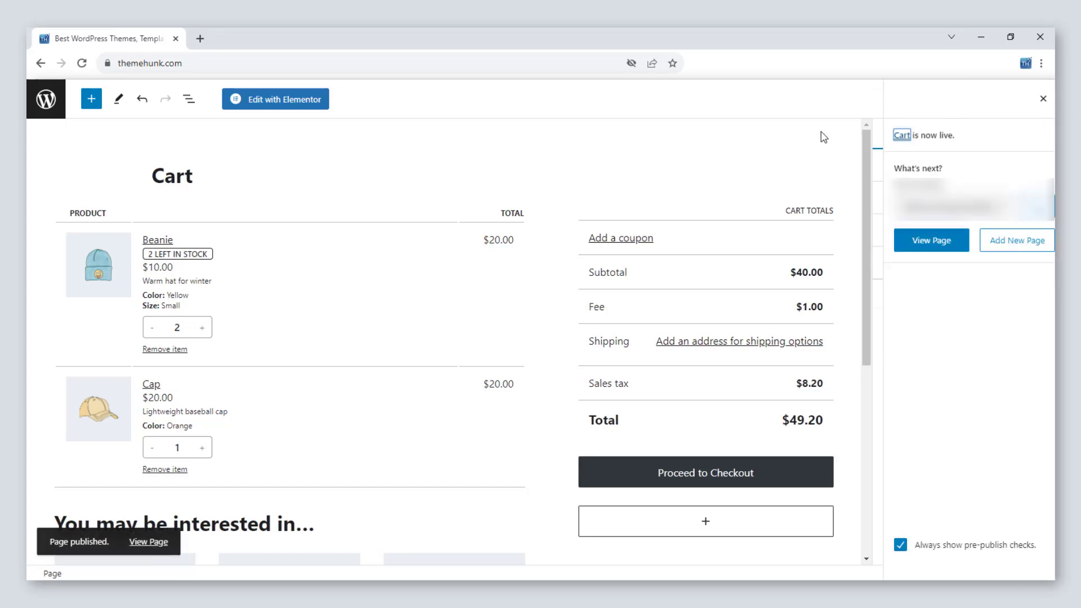
left_click(1043, 99)
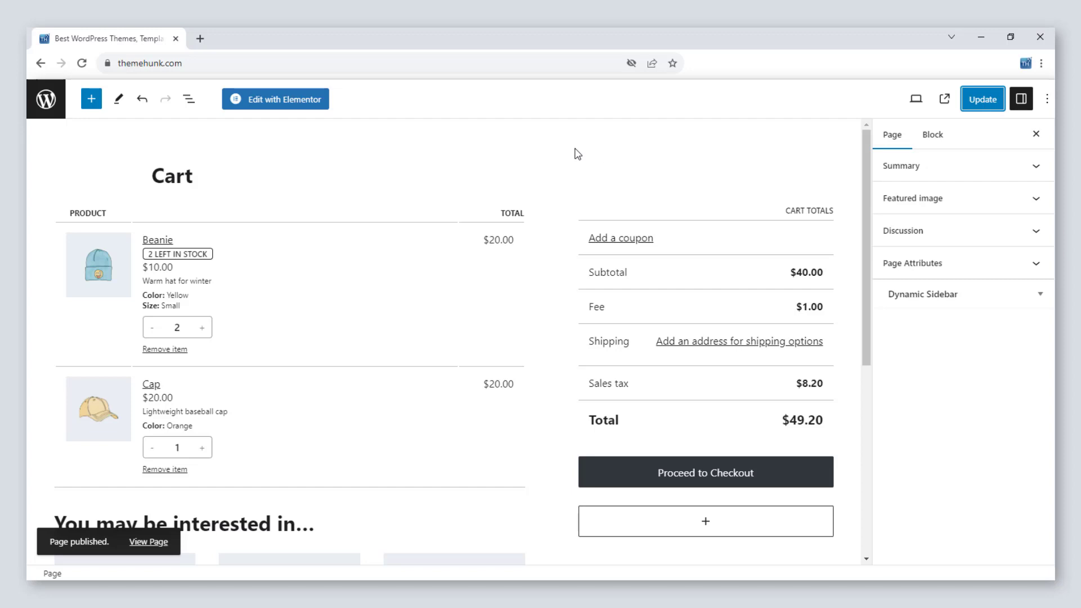
Step: Add the Cart page to Menu 1 after Contact Us and set it to open in a new tab
left_click(48, 101)
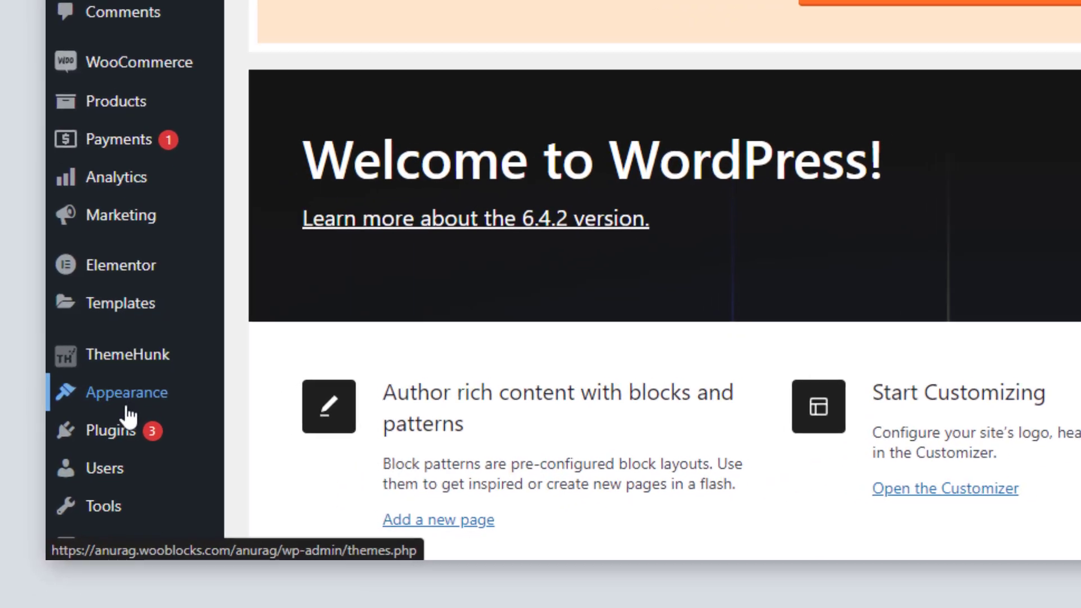
left_click(270, 316)
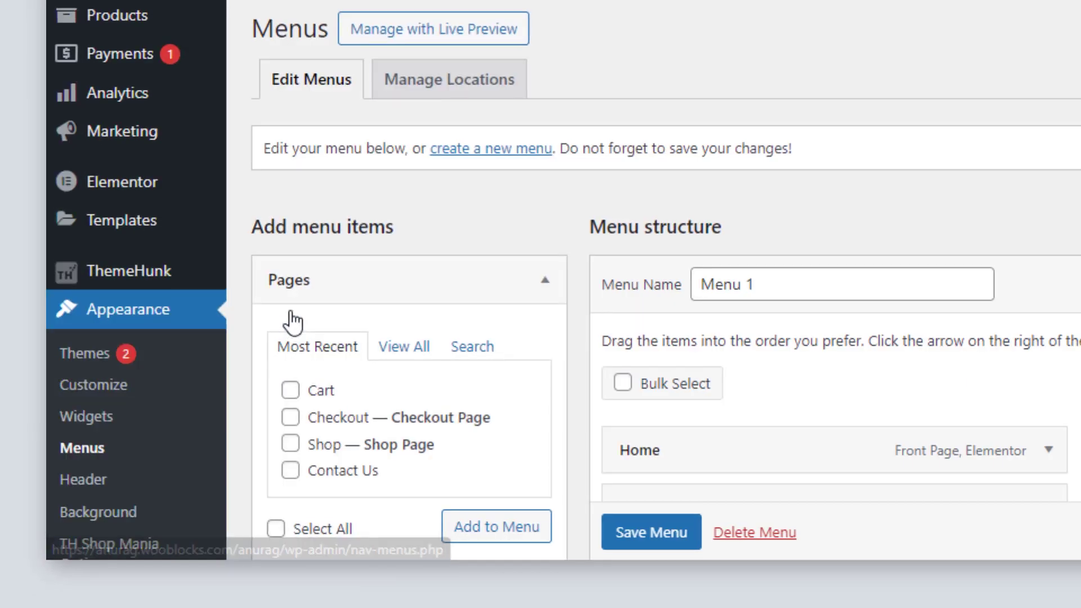
scroll(563, 360, "down", 3)
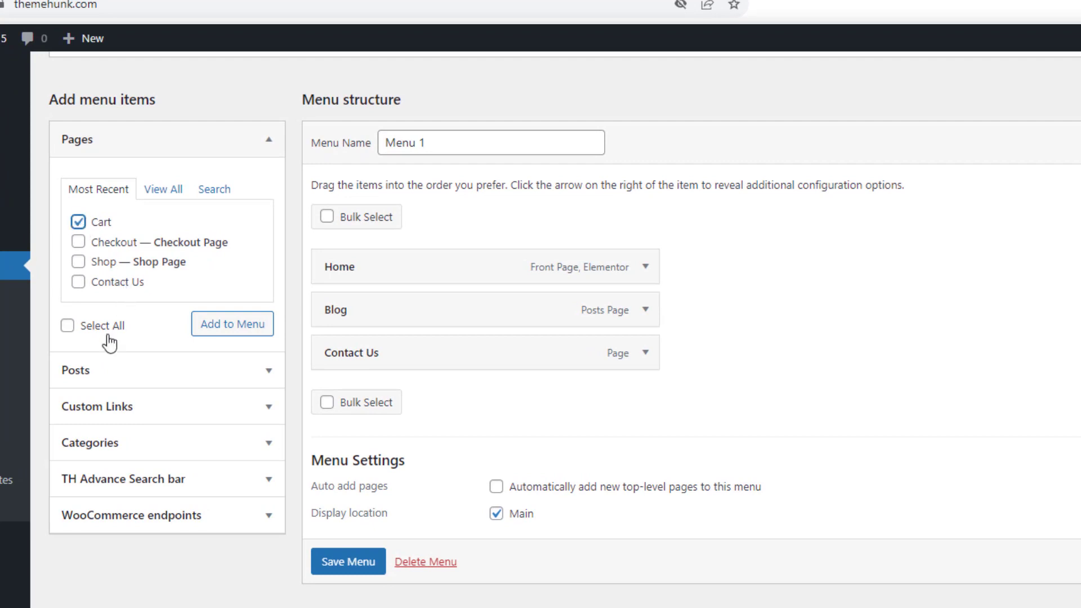
left_click(229, 330)
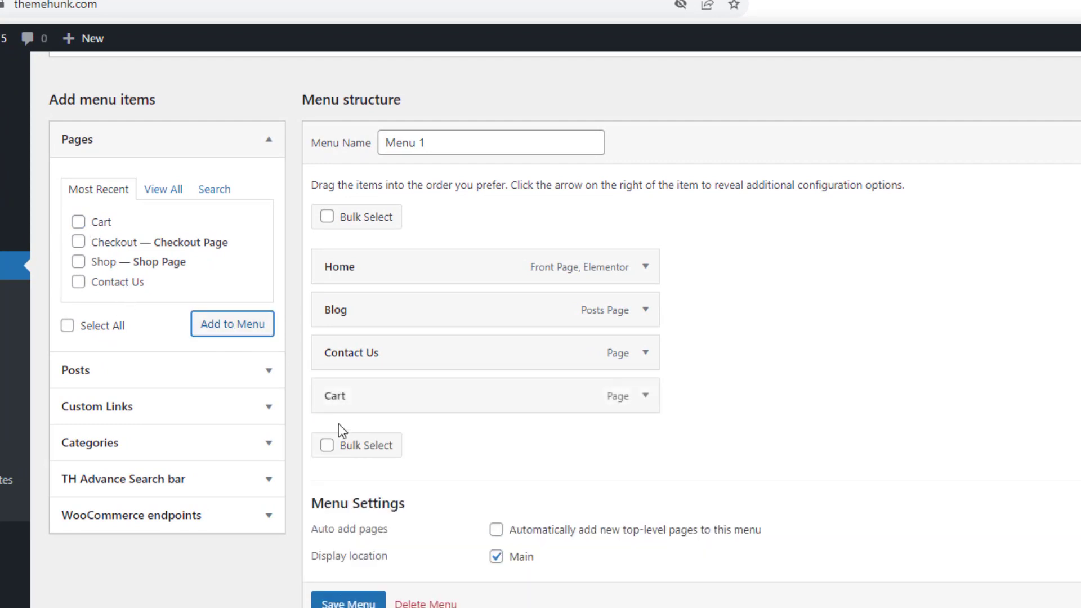
left_click(645, 397)
scroll(380, 446, "down", 2)
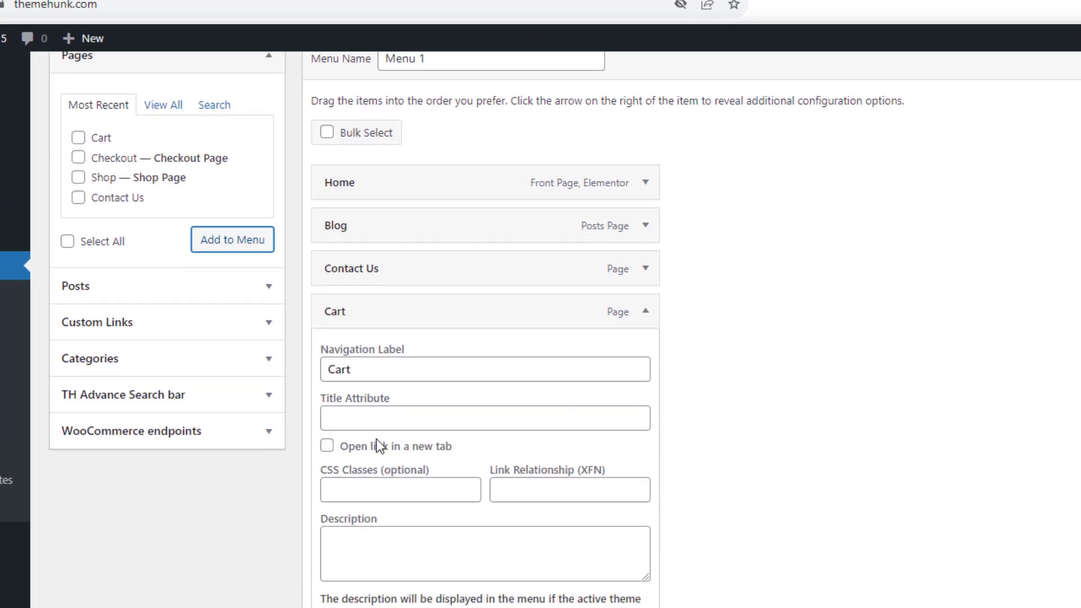
left_click(326, 448)
left_click(645, 311)
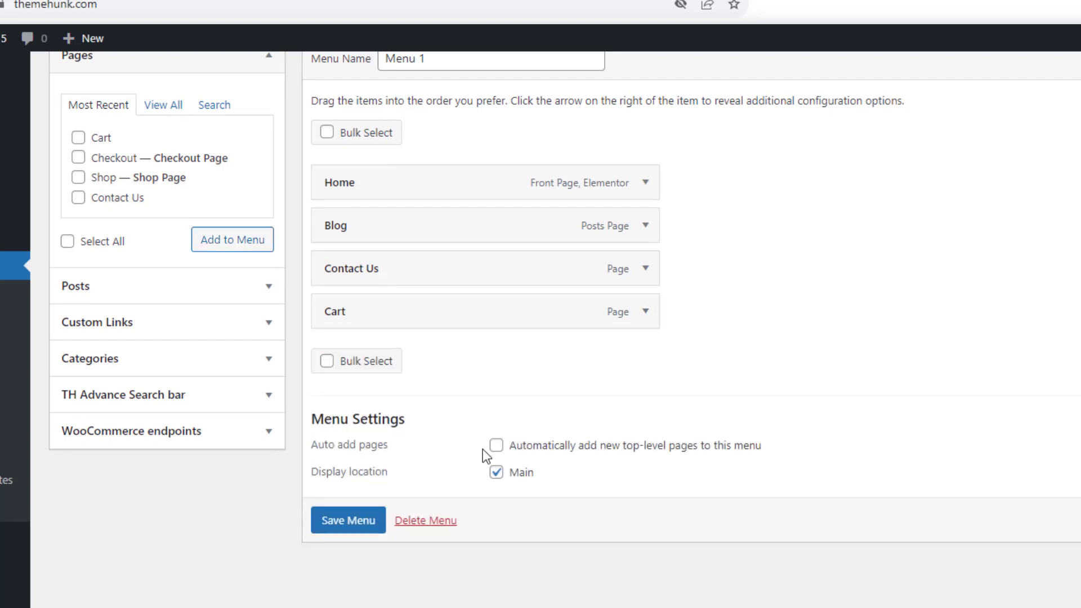
Step: Save Menu 1 with the new Cart item
left_click(369, 523)
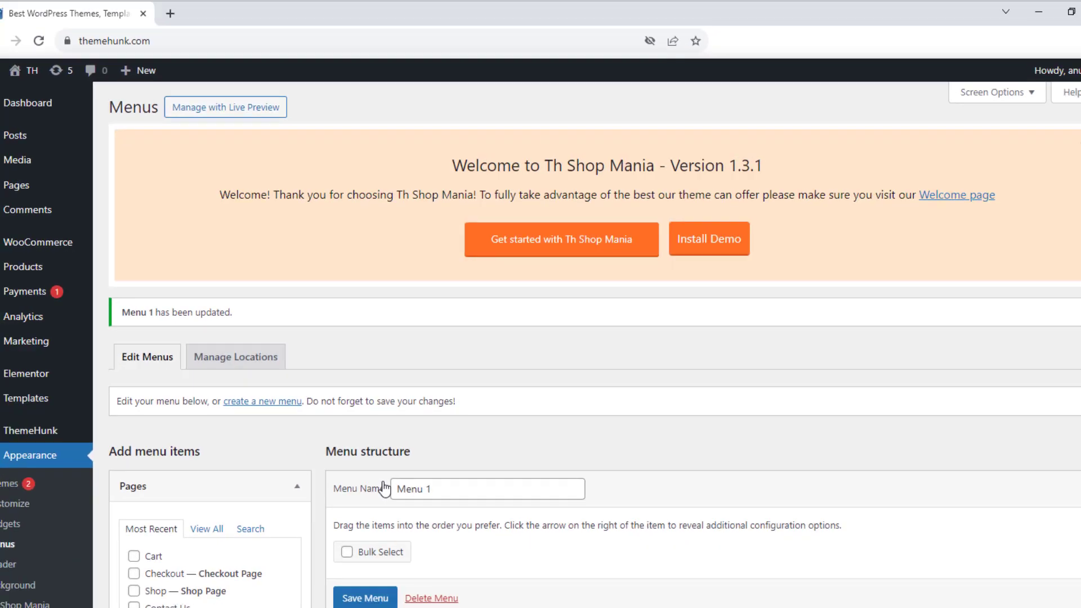